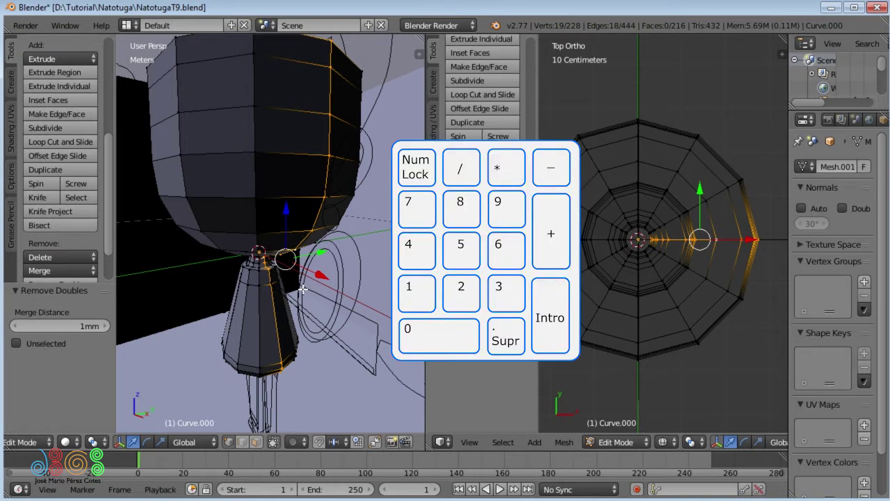
# Switch to Front Ortho view, zoom out, and leave Edit Mode for Object Mode
pyautogui.press('KP_1')
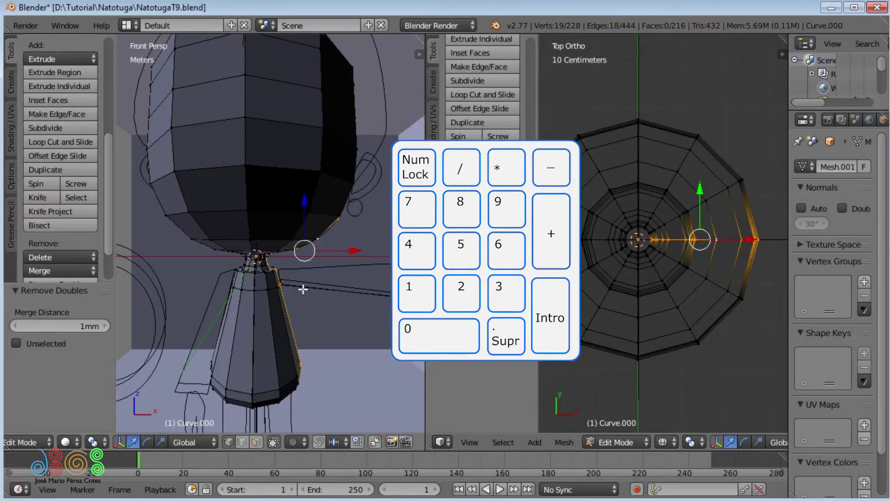
pyautogui.press('KP_5')
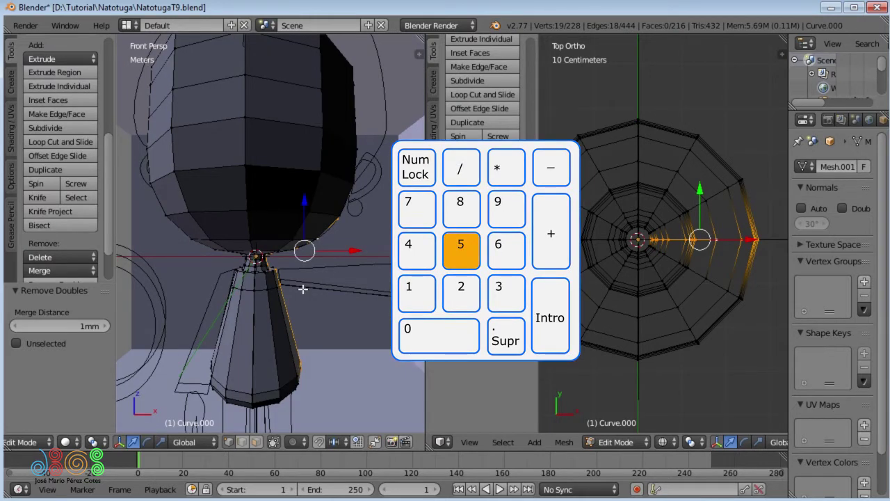
pyautogui.scroll(-5, 275, 257)
pyautogui.scroll(-1, 217, 418)
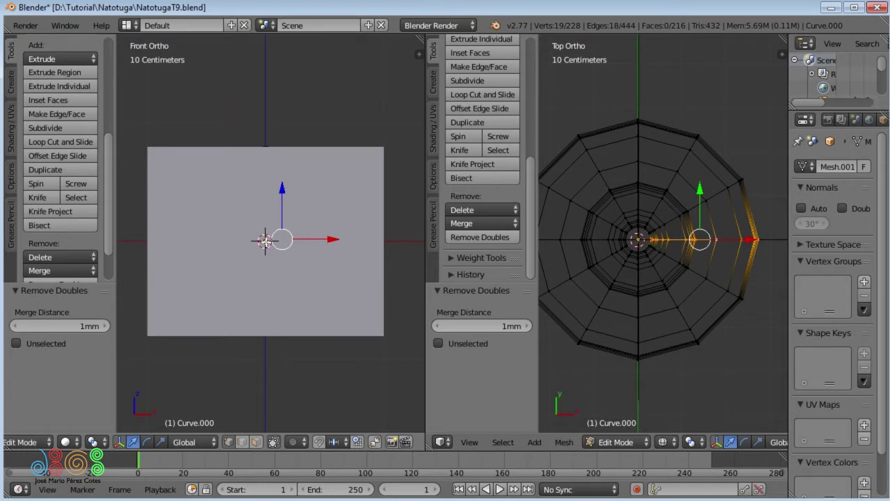
pyautogui.press('Tab')
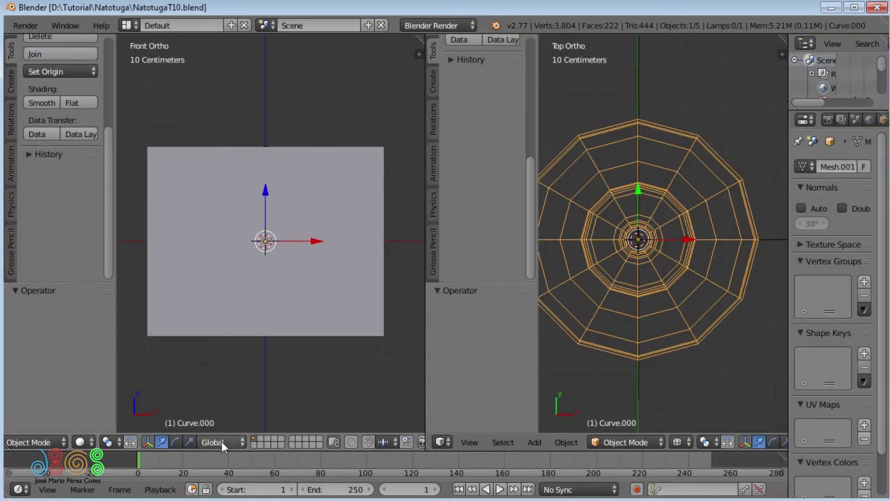
# Set the front viewport to Wireframe shading and select the rectangular Cube frame
pyautogui.scroll(5, 218, 442)
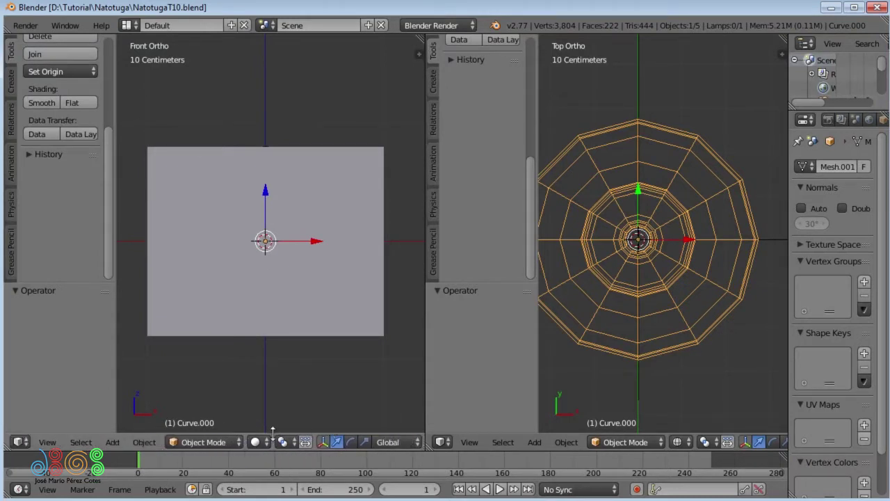
pyautogui.click(262, 443)
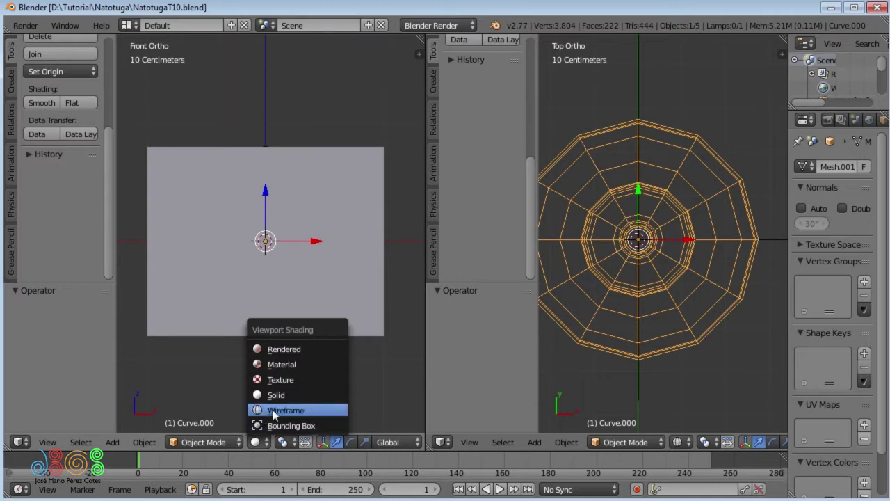
pyautogui.click(269, 410)
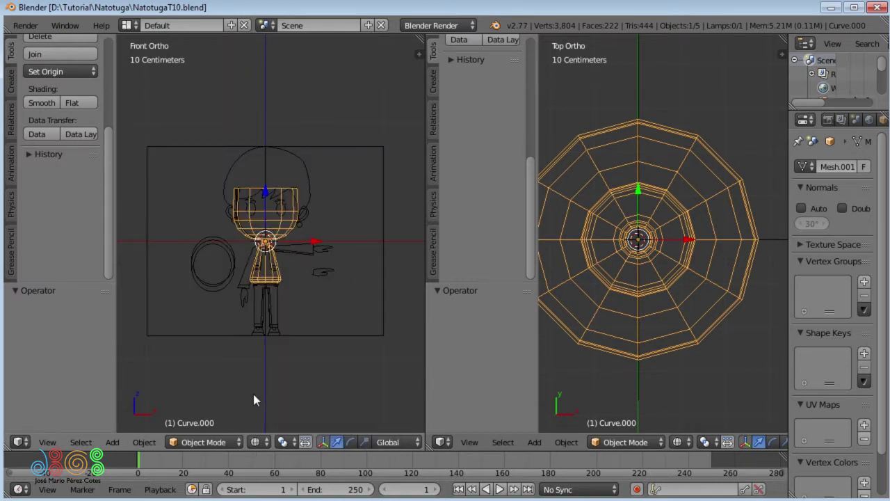
pyautogui.press('z')
pyautogui.press('z')
pyautogui.rightClick(212, 334)
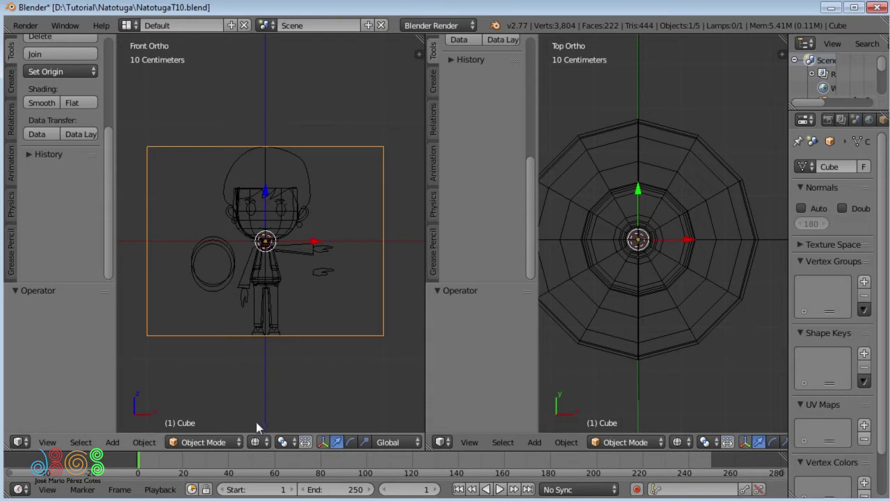
# Return the front view to Solid shading and widen the Properties editor
pyautogui.press('z')
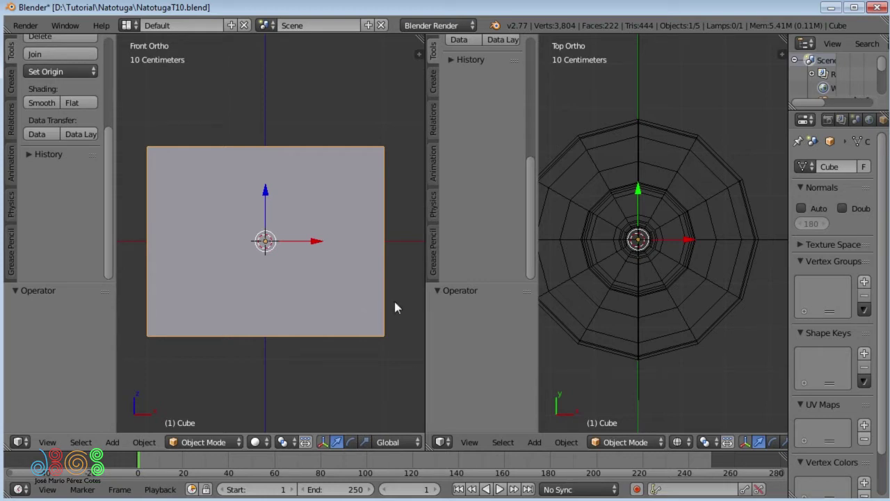
pyautogui.moveTo(788, 234); pyautogui.dragTo(712, 235)
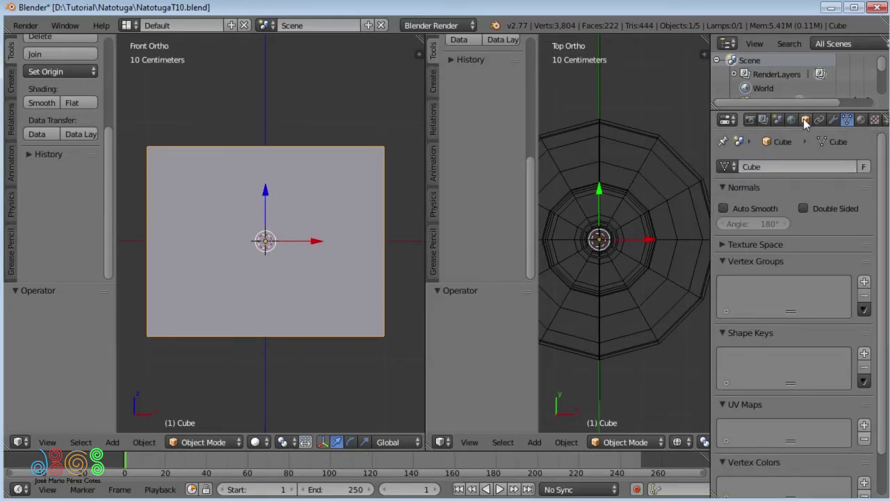
# Set the Cube's Maximum Draw Type to Wire in the Object tab's Display panel
pyautogui.click(804, 121)
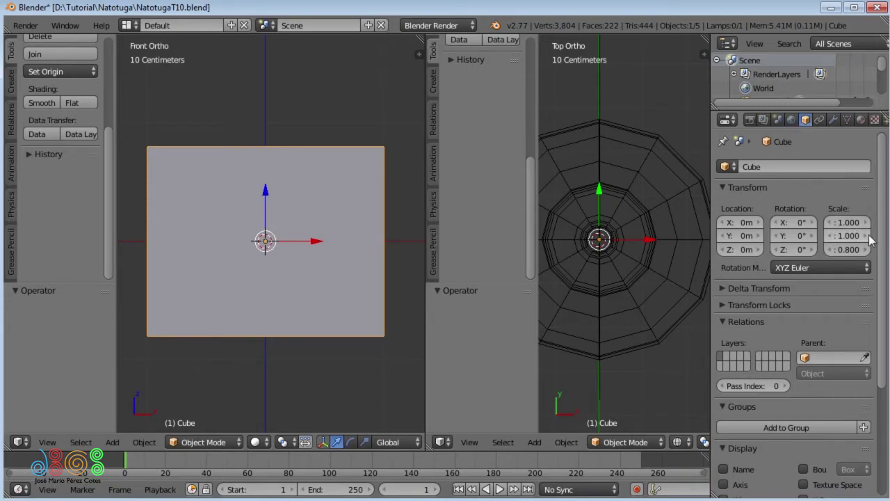
pyautogui.scroll(-3, 872, 292)
pyautogui.scroll(-3, 869, 295)
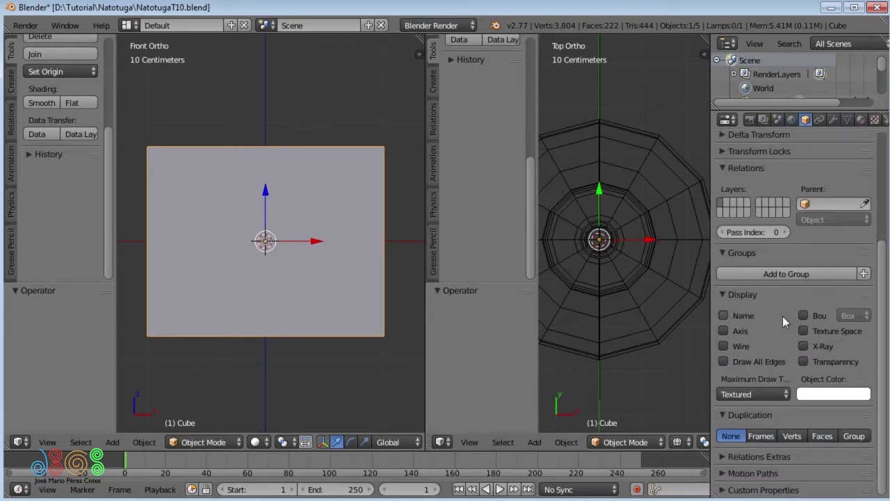
pyautogui.click(728, 394)
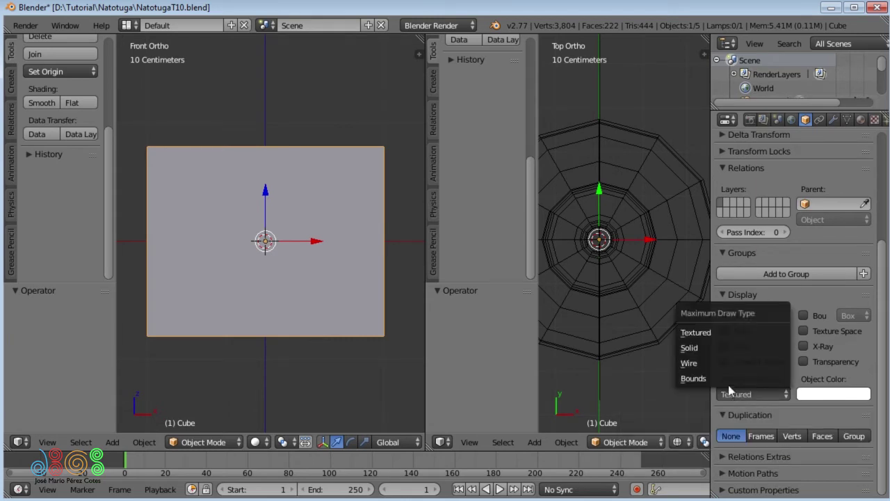
pyautogui.click(704, 363)
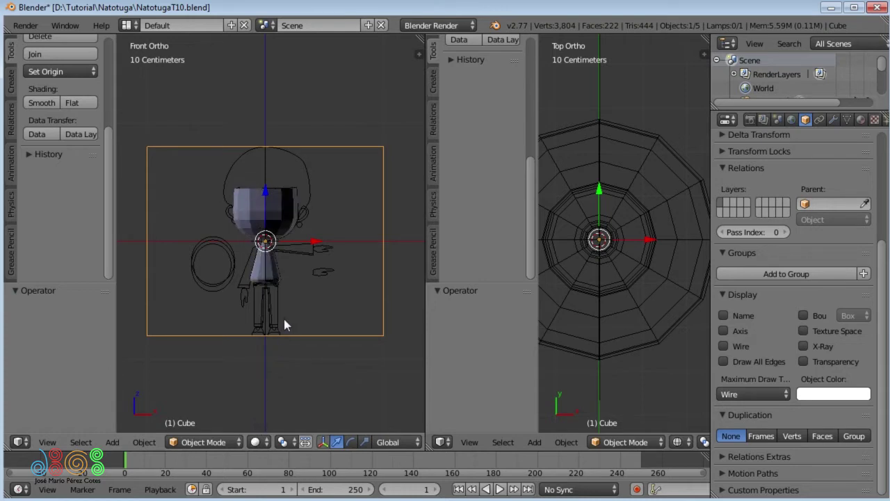
pyautogui.moveTo(356, 438); pyautogui.dragTo(278, 434, button='middle')
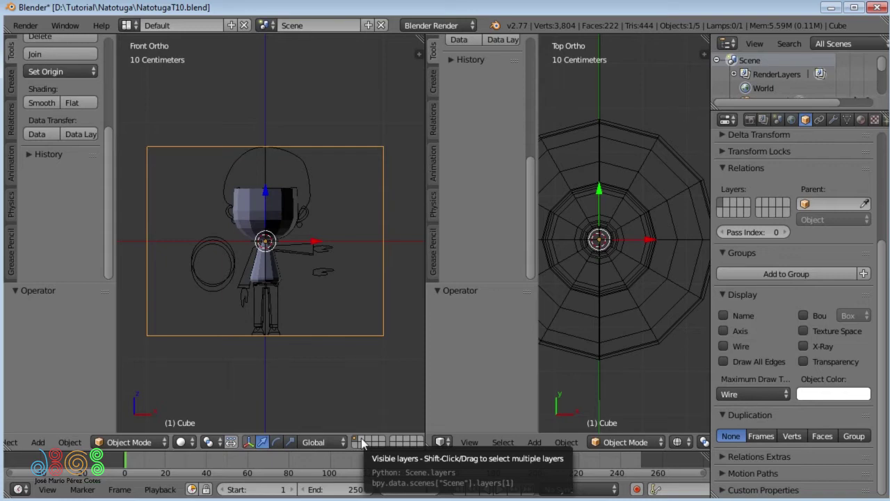
pyautogui.press('2')
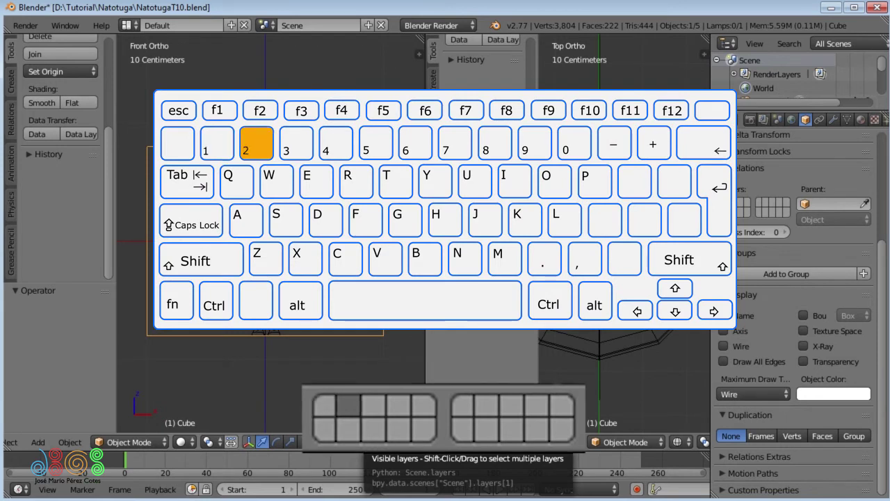
pyautogui.press('3')
pyautogui.press('4')
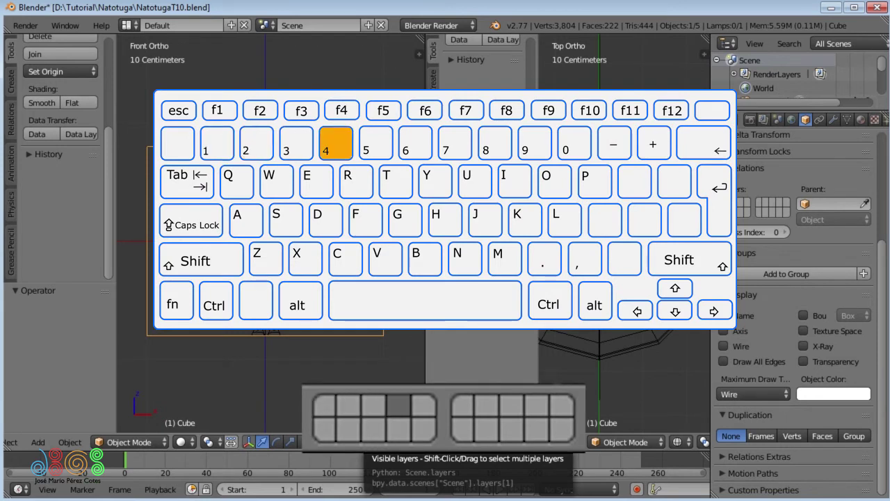
pyautogui.press('5')
pyautogui.press('6')
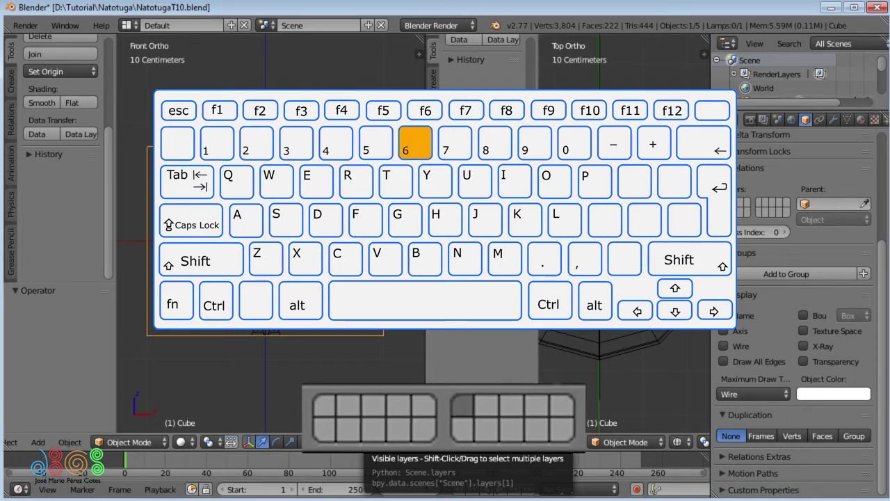
pyautogui.press('7')
pyautogui.press('8')
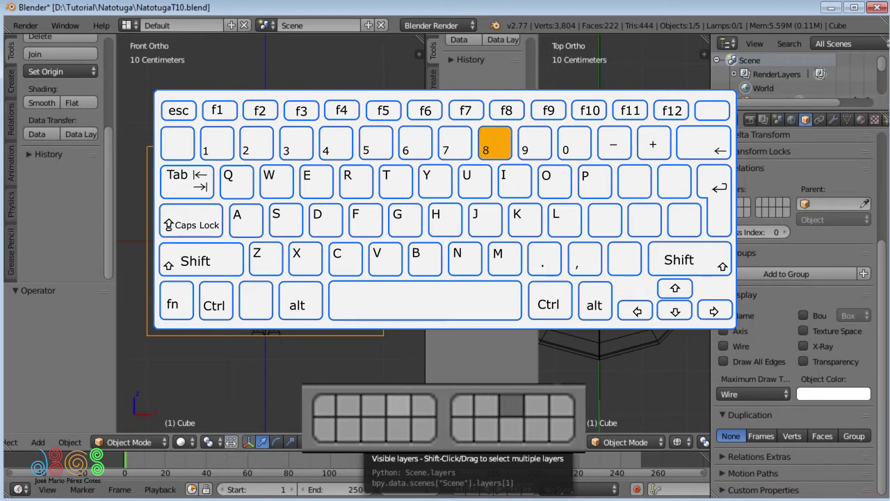
pyautogui.press('9')
pyautogui.press('0')
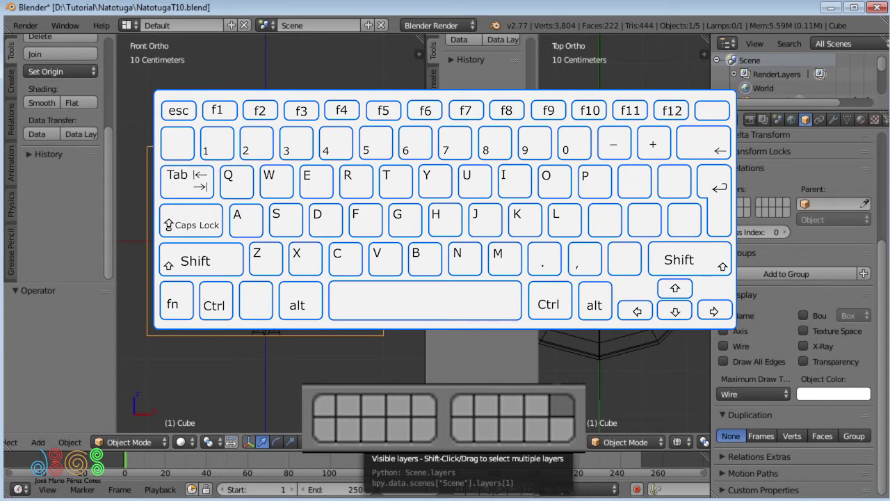
pyautogui.press('alt')
pyautogui.hotkey('alt', '1')
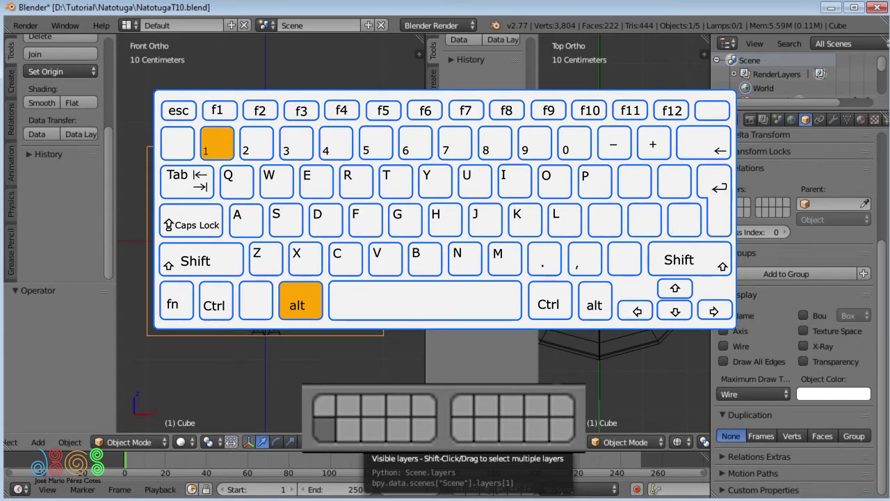
pyautogui.hotkey('alt', '2')
pyautogui.hotkey('alt', '3')
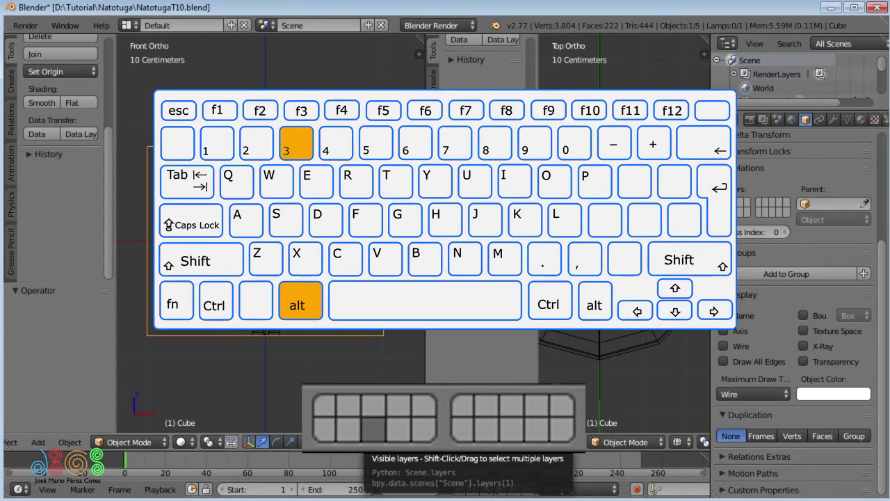
pyautogui.hotkey('alt', '4')
pyautogui.hotkey('alt', '5')
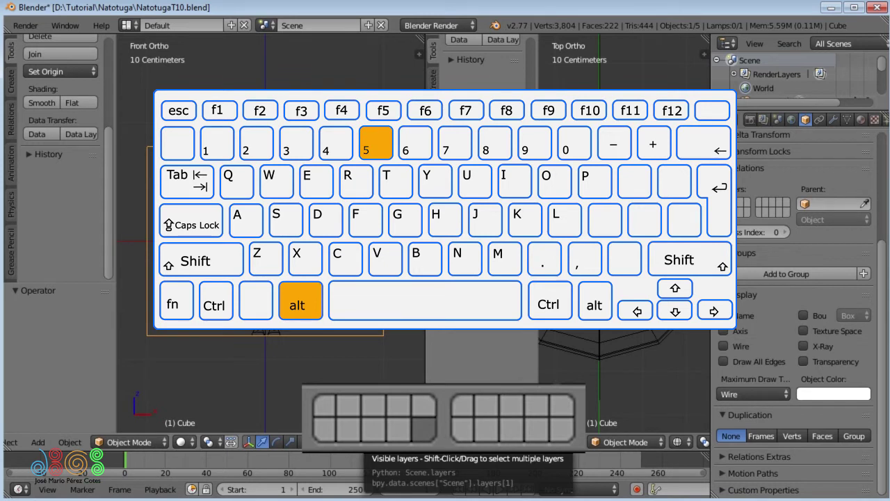
pyautogui.hotkey('alt', '6')
pyautogui.hotkey('alt', '7')
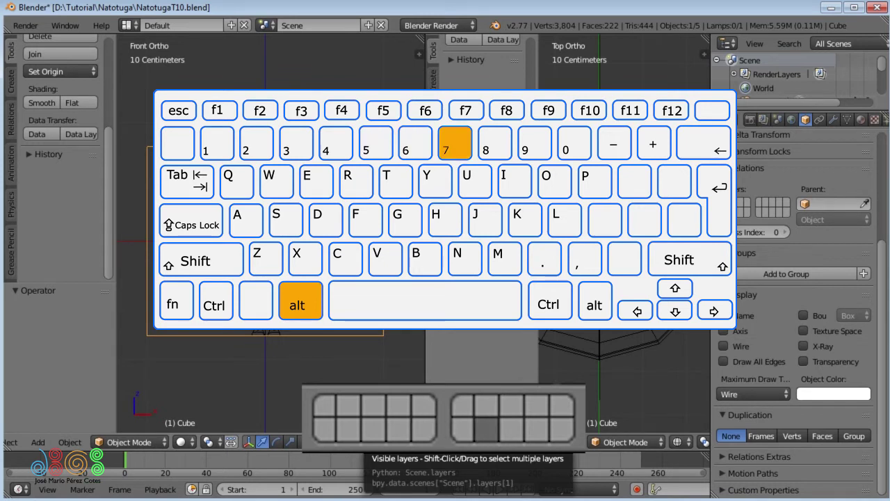
pyautogui.hotkey('alt', '8')
pyautogui.hotkey('alt', '9')
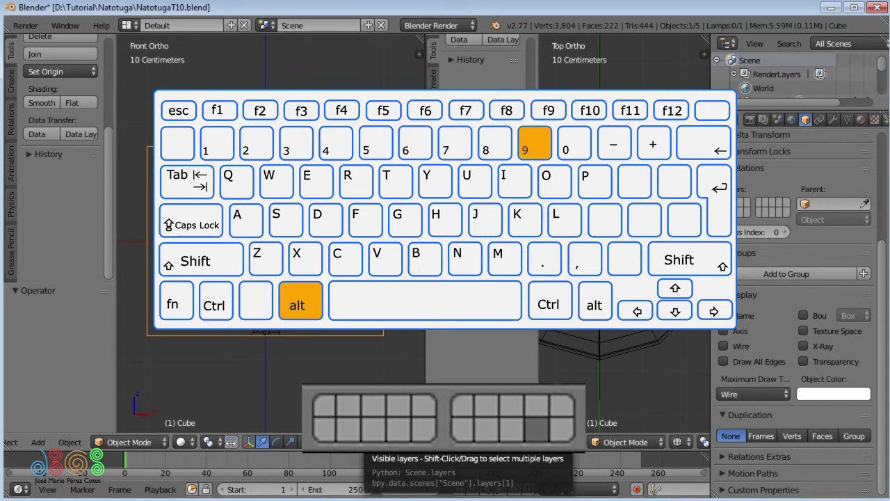
pyautogui.hotkey('alt', '0')
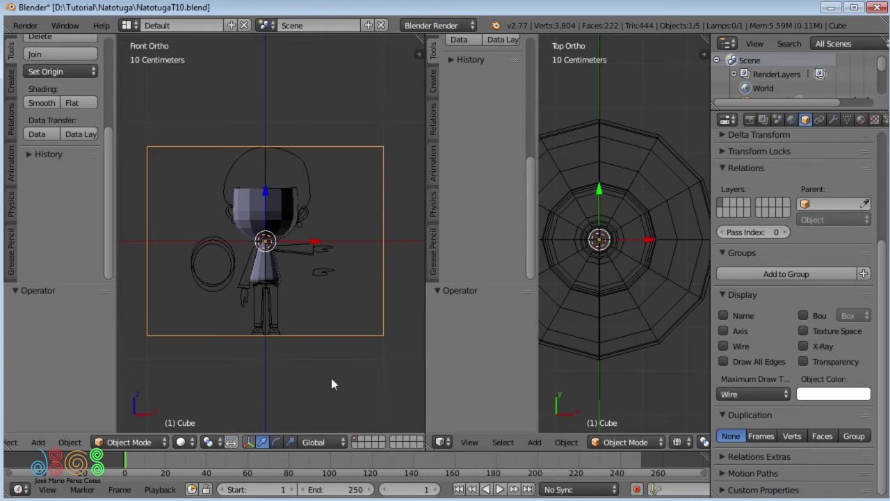
pyautogui.press('m')
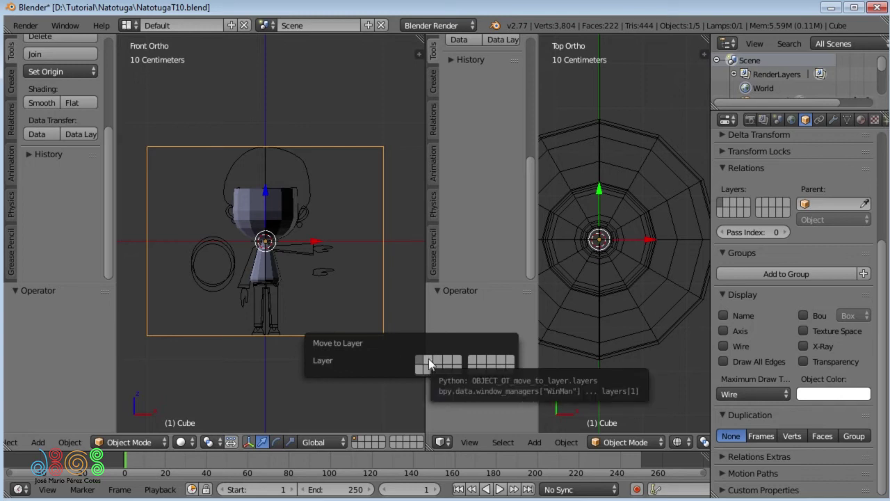
# Move the cup-shaped body mesh to layer 2
pyautogui.click(428, 359)
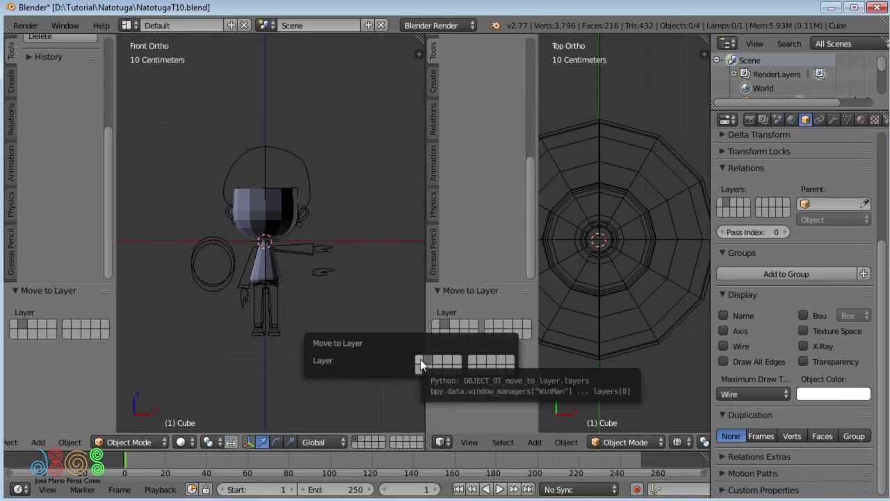
pyautogui.click(420, 359)
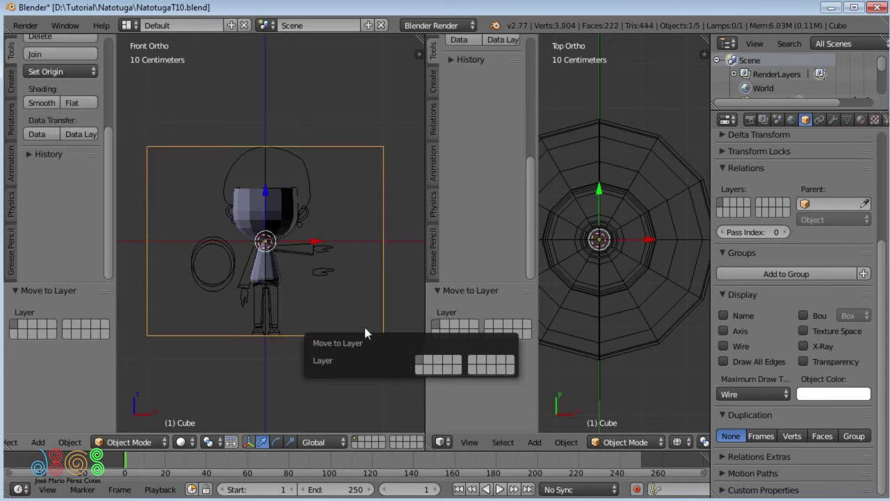
pyautogui.press('2')
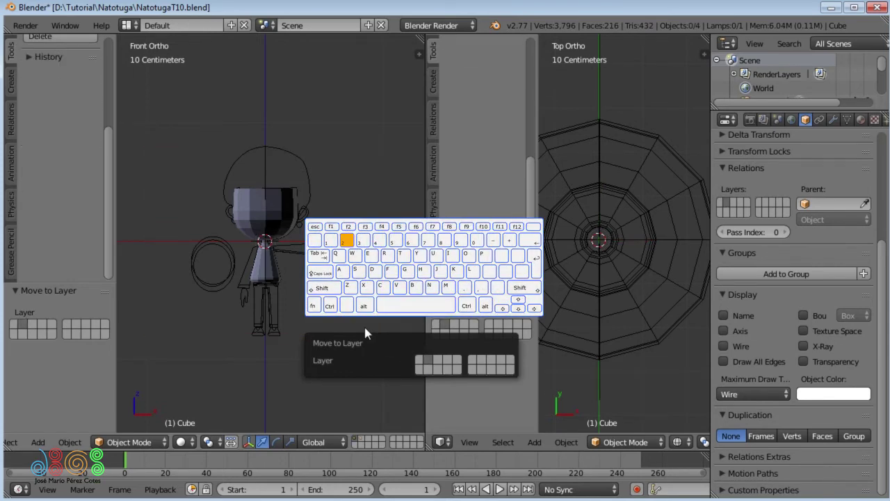
pyautogui.press('1')
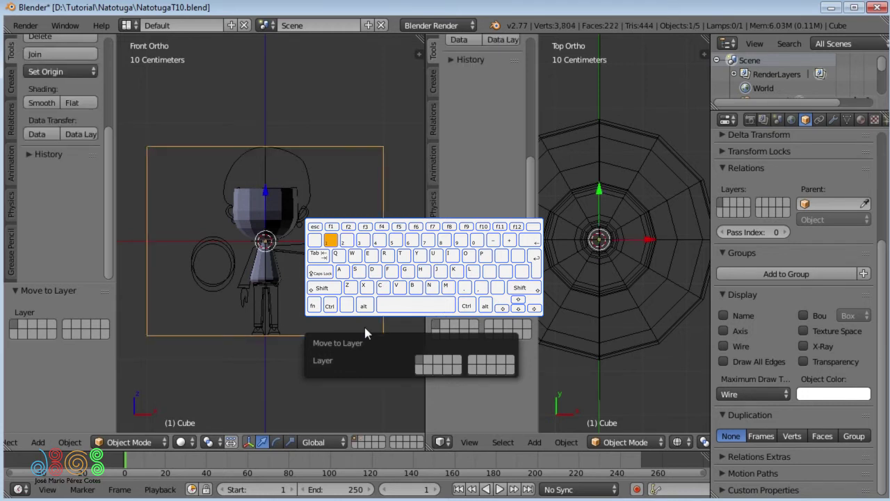
pyautogui.press('2')
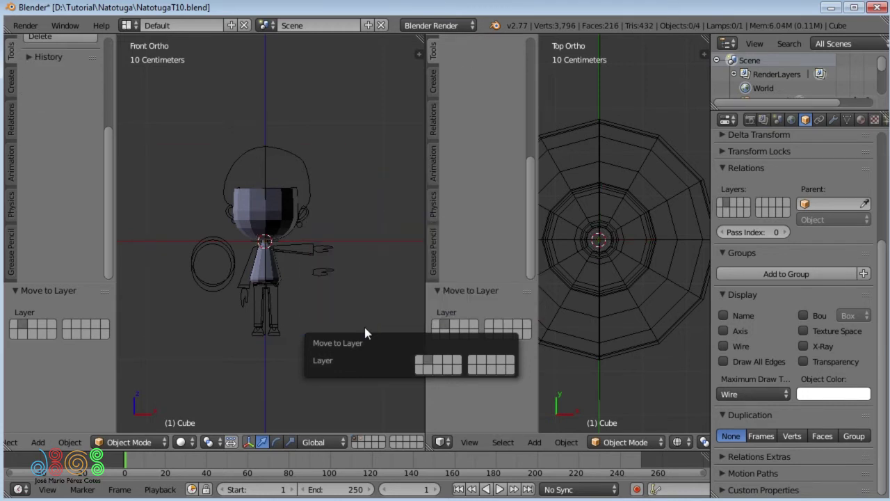
pyautogui.press('1')
pyautogui.press('2')
pyautogui.press('1')
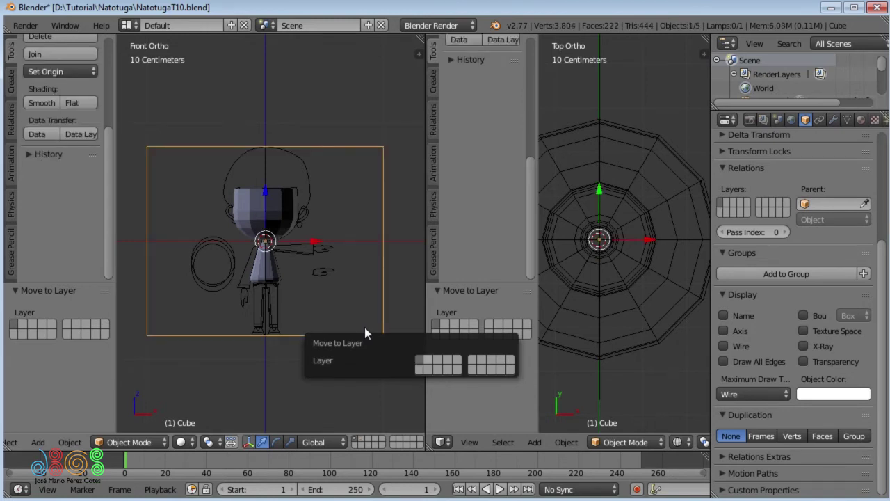
pyautogui.press('2')
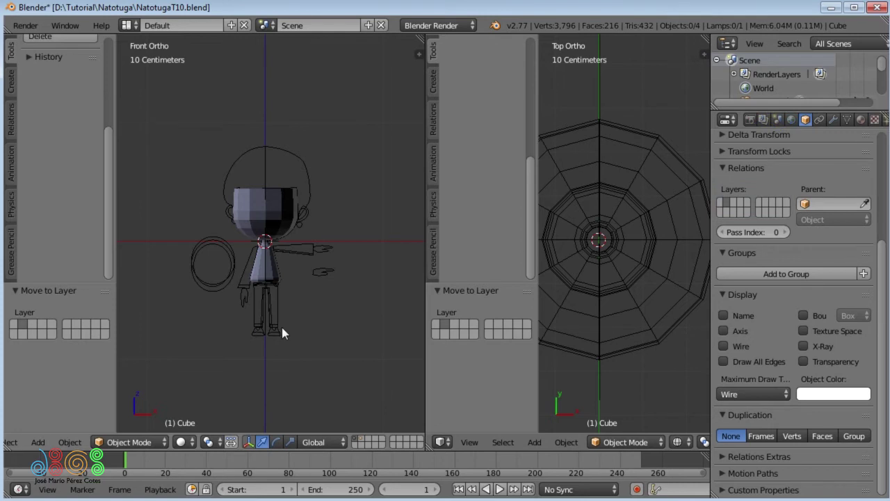
# Select the sketch curves and move them to a separate hidden layer
pyautogui.rightClick(280, 326)
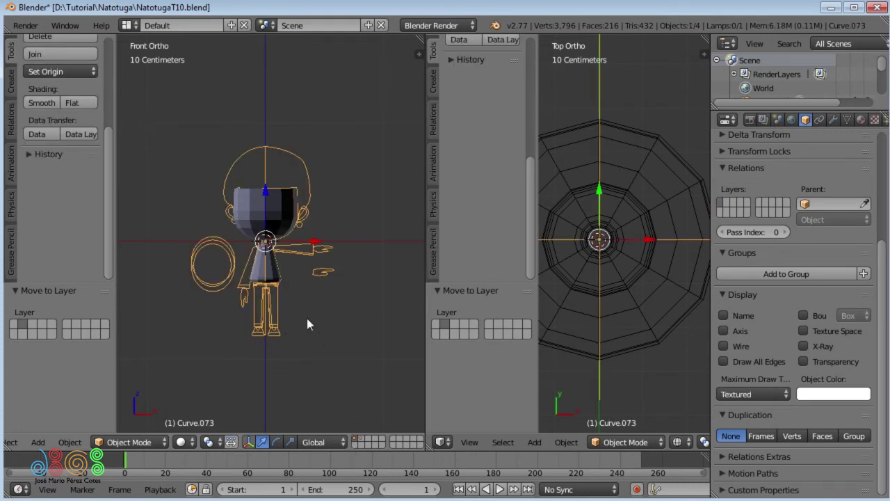
pyautogui.press('m')
pyautogui.click(421, 351)
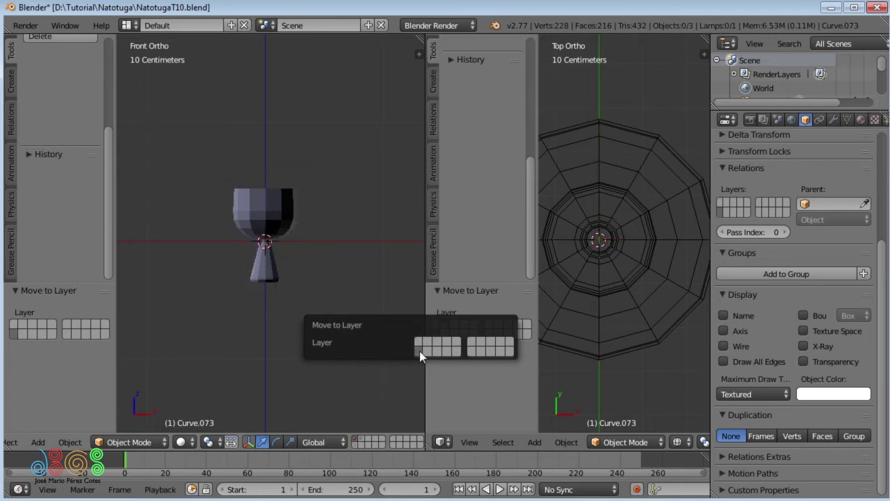
# Show the sketch layer and the cup mesh layer together, then enlarge the Outliner
pyautogui.click(354, 444)
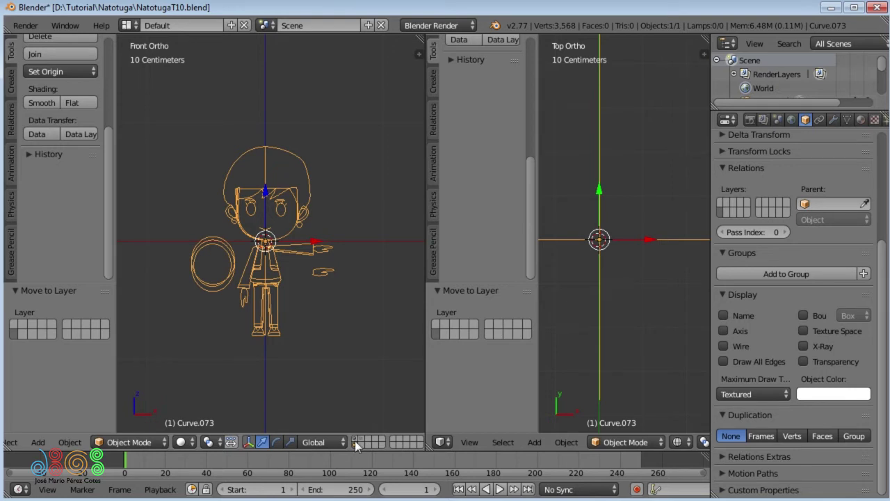
pyautogui.press('shift')
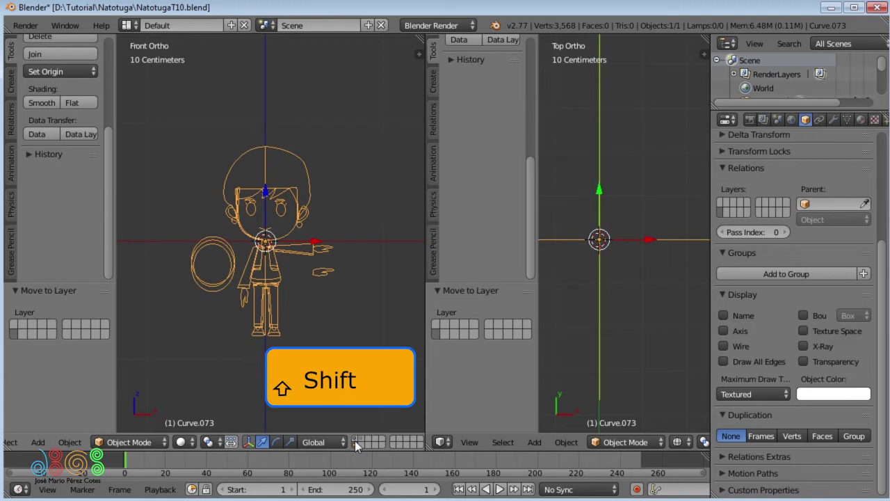
pyautogui.keyDown('shift'); pyautogui.click(356, 444); pyautogui.keyUp('shift')
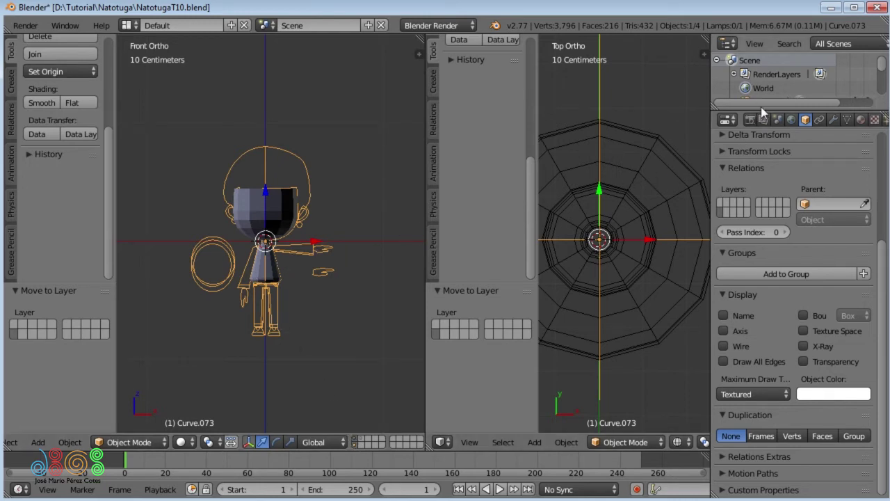
pyautogui.moveTo(761, 106); pyautogui.dragTo(744, 187)
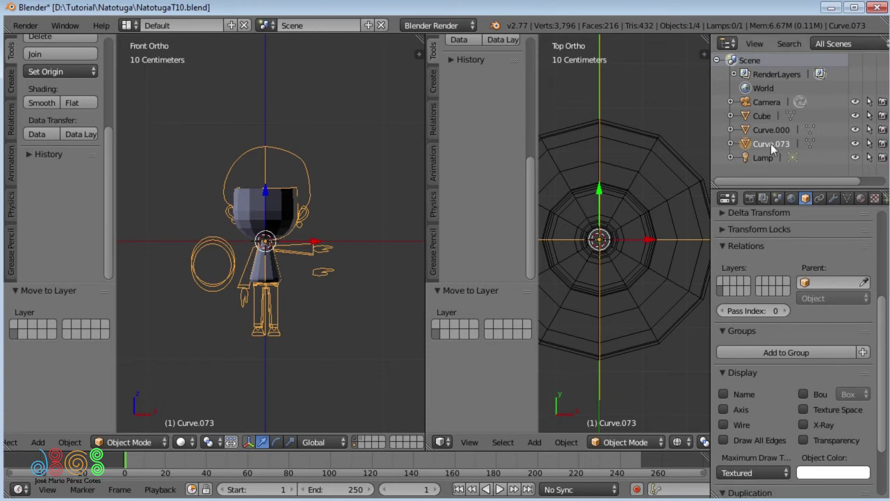
# Make Curve.073 unselectable using its restrict-selection arrow in the Outliner
pyautogui.click(868, 144)
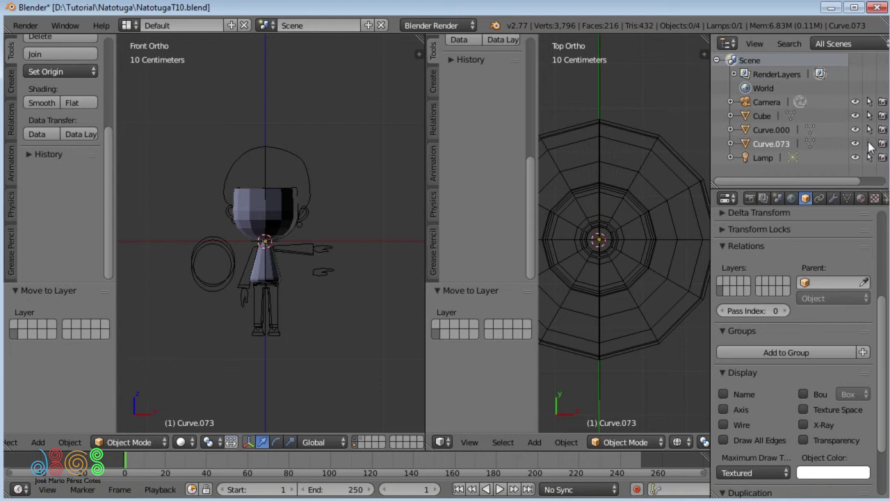
pyautogui.click(869, 143)
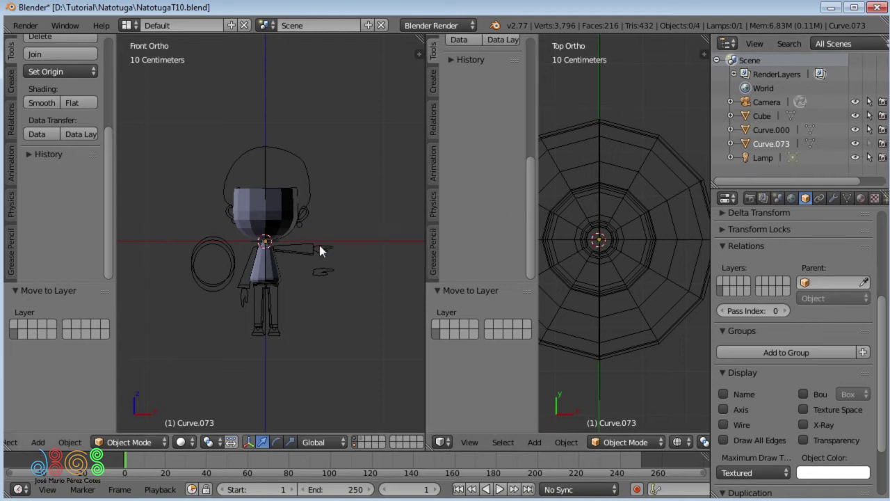
# Alt+right-click over the character and choose Curve.000 from the Select Menu
pyautogui.rightClick(295, 208)
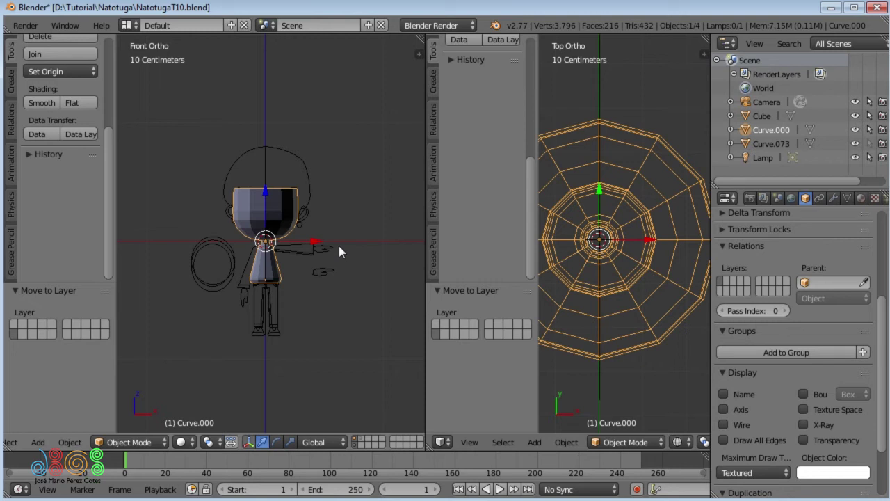
pyautogui.rightClick(314, 203)
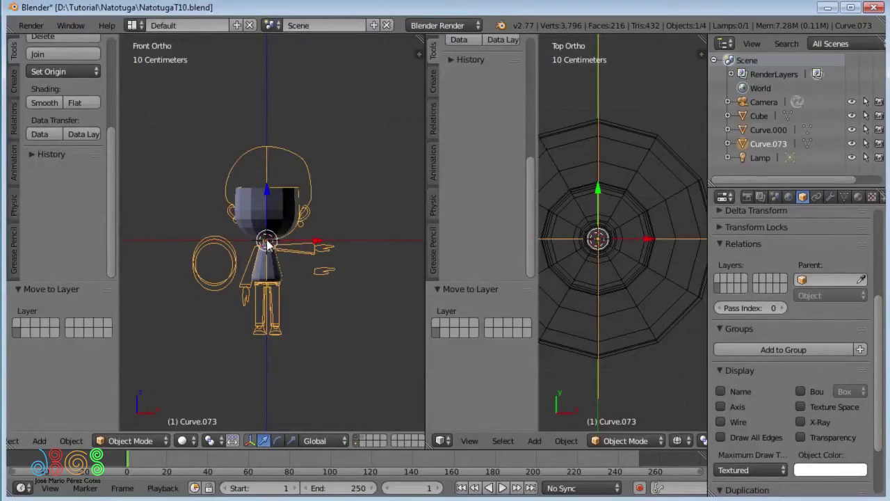
pyautogui.press('alt')
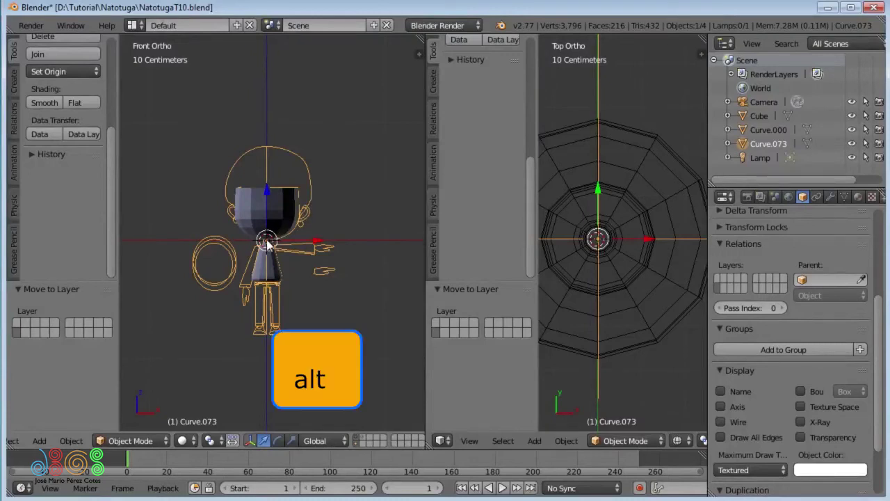
pyautogui.keyDown('alt'); pyautogui.rightClick(267, 243); pyautogui.keyUp('alt')
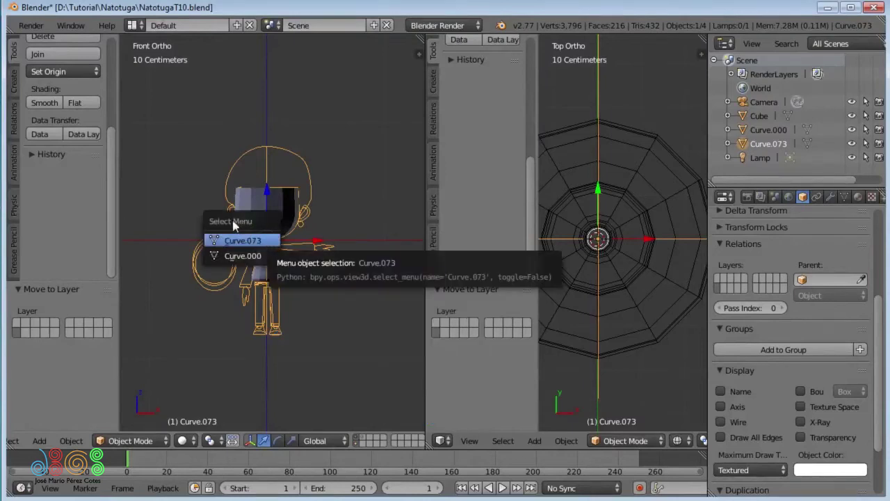
pyautogui.keyDown('alt'); pyautogui.rightClick(292, 201); pyautogui.keyUp('alt')
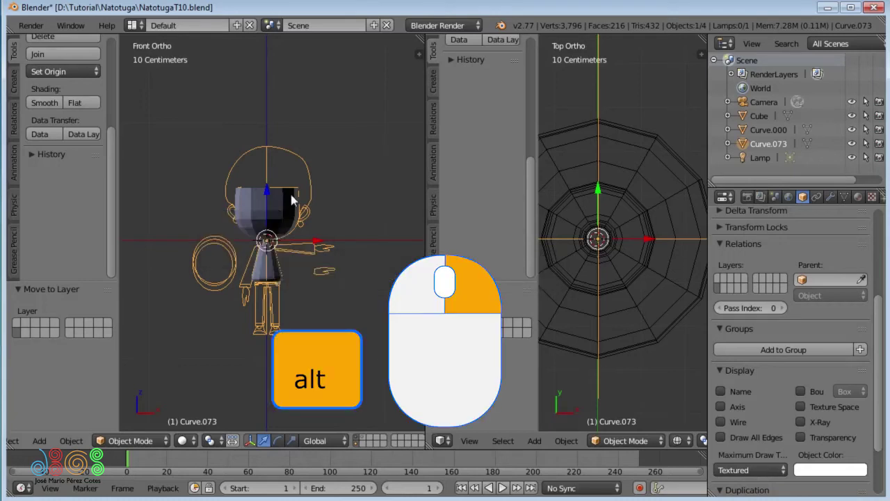
pyautogui.keyDown('alt'); pyautogui.rightClick(257, 205); pyautogui.keyUp('alt')
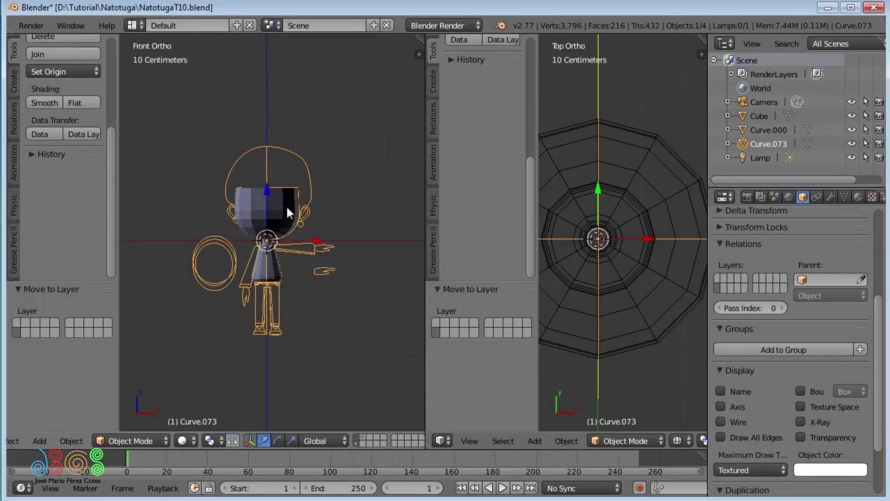
pyautogui.keyDown('alt'); pyautogui.rightClick(268, 240); pyautogui.keyUp('alt')
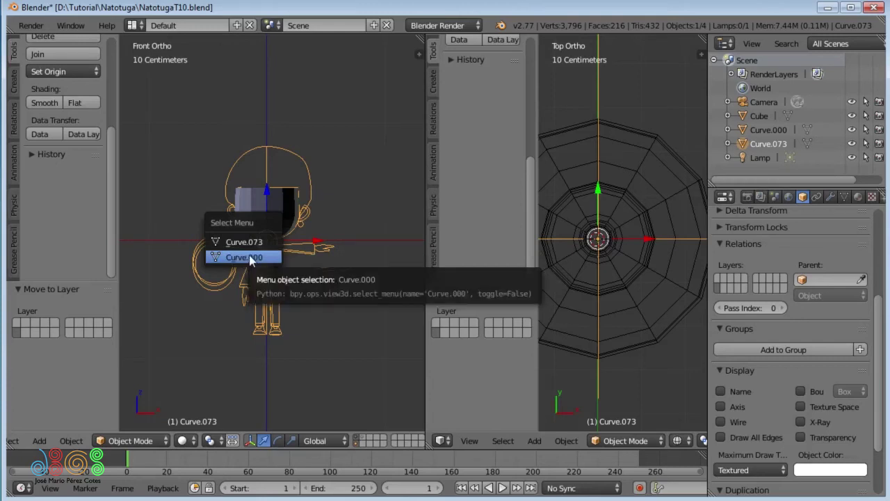
pyautogui.click(252, 259)
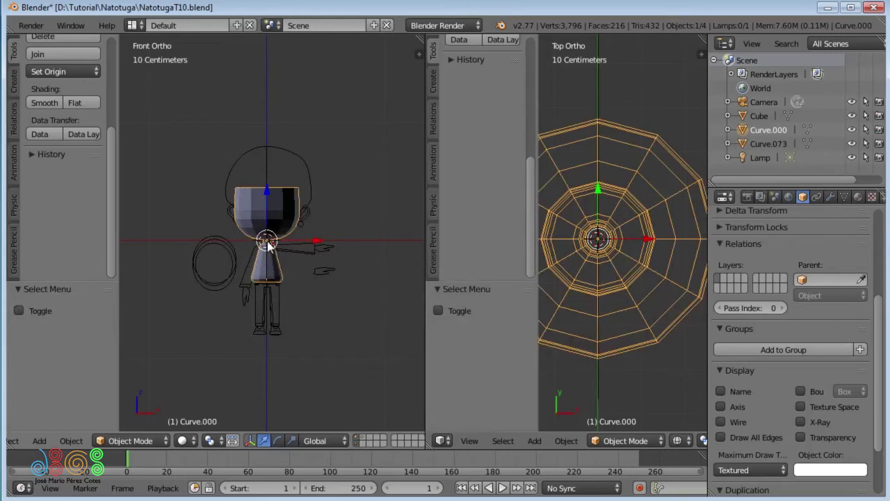
pyautogui.keyDown('alt'); pyautogui.rightClick(269, 245); pyautogui.keyUp('alt')
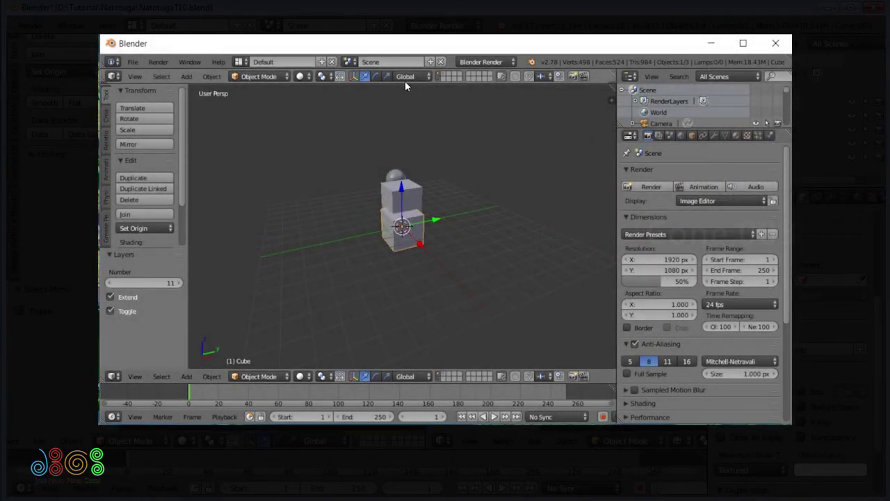
# In the demo scene, cycle through the stacked cubes with Alt+right-click, ending on the Cube
pyautogui.keyDown('alt'); pyautogui.rightClick(420, 271); pyautogui.keyUp('alt')
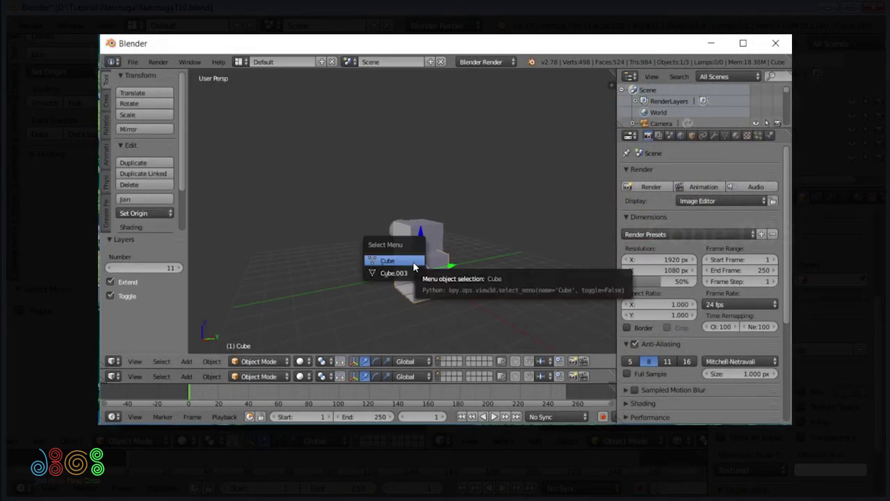
pyautogui.click(410, 268)
pyautogui.keyDown('alt'); pyautogui.rightClick(402, 240); pyautogui.keyUp('alt')
pyautogui.click(410, 245)
pyautogui.keyDown('alt'); pyautogui.rightClick(413, 253); pyautogui.keyUp('alt')
pyautogui.click(397, 257)
pyautogui.keyDown('alt'); pyautogui.rightClick(403, 262); pyautogui.keyUp('alt')
pyautogui.click(414, 263)
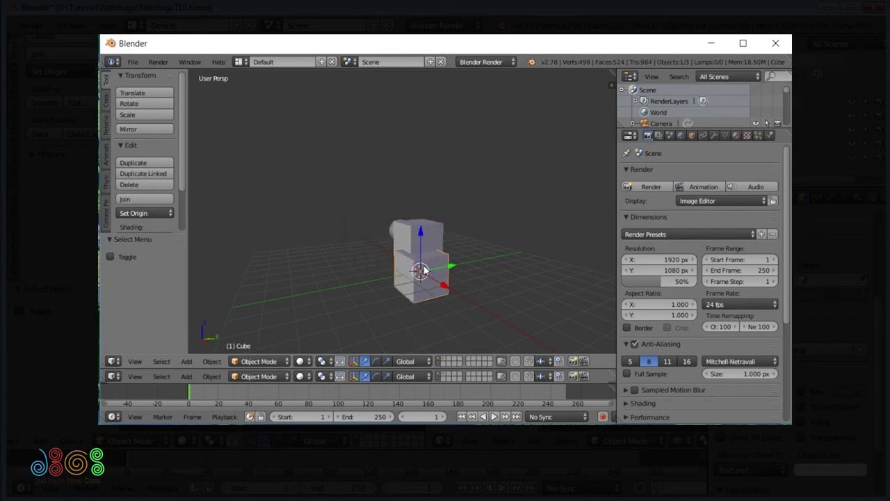
# Show every scene layer and pick individual spheres from the overlapping-objects menu
pyautogui.hotkey('shift', 'alt', '2')
pyautogui.press('`')
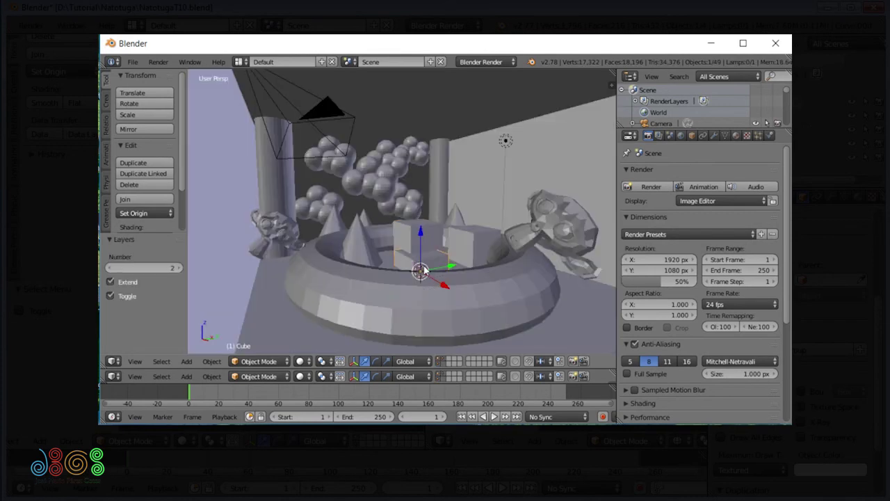
pyautogui.keyDown('alt'); pyautogui.rightClick(423, 269); pyautogui.keyUp('alt')
pyautogui.click(413, 208)
pyautogui.keyDown('alt'); pyautogui.rightClick(367, 180); pyautogui.keyUp('alt')
pyautogui.click(368, 180)
pyautogui.keyDown('alt'); pyautogui.rightClick(280, 233); pyautogui.keyUp('alt')
pyautogui.click(280, 233)
pyautogui.keyDown('alt'); pyautogui.rightClick(556, 236); pyautogui.keyUp('alt')
pyautogui.click(556, 236)
pyautogui.keyDown('alt'); pyautogui.rightClick(393, 170); pyautogui.keyUp('alt')
# Orbit the demo scene, pick more overlapping spheres, and expand the outline to list all objects
pyautogui.moveTo(386, 207); pyautogui.dragTo(379, 240, button='middle')
pyautogui.keyDown('alt'); pyautogui.rightClick(379, 243); pyautogui.keyUp('alt')
pyautogui.click(379, 243)
pyautogui.keyDown('alt'); pyautogui.rightClick(348, 225); pyautogui.keyUp('alt')
pyautogui.click(340, 264)
pyautogui.moveTo(339, 264); pyautogui.dragTo(374, 253, button='middle')
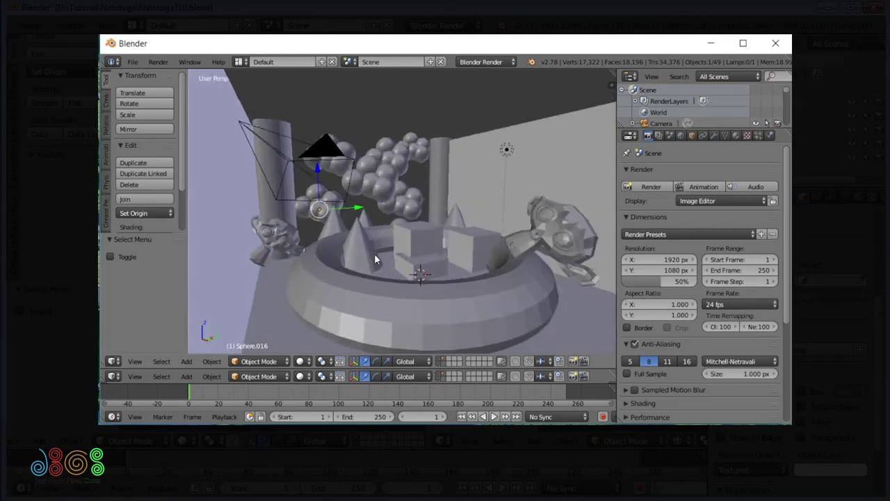
pyautogui.moveTo(672, 129); pyautogui.dragTo(673, 417)
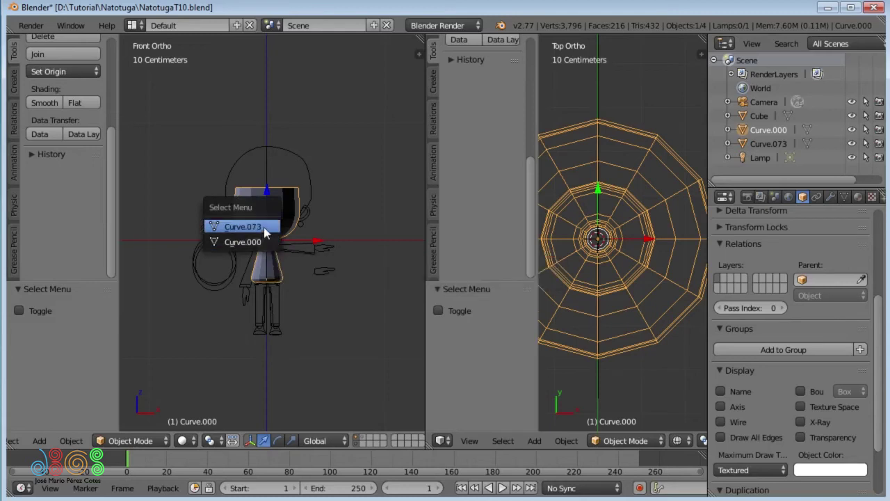
# Select Curve.073 and rename it 'Sketch | Bosquejo' in the Outliner
pyautogui.click(263, 226)
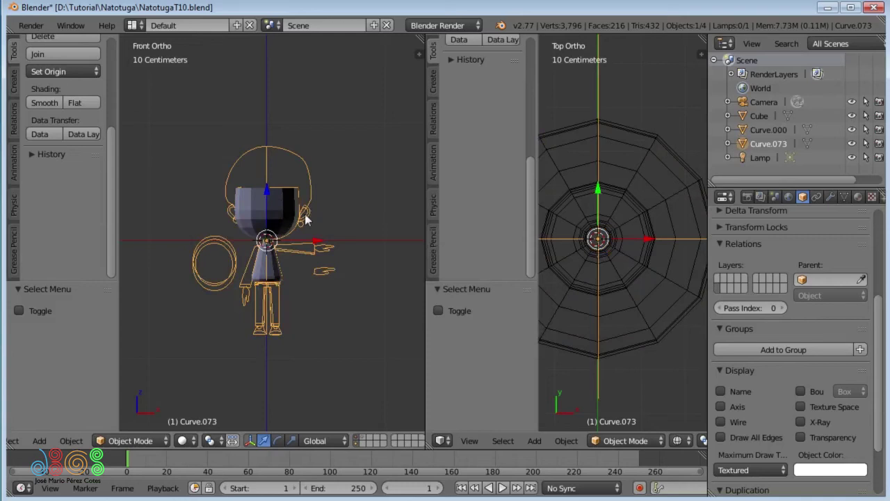
pyautogui.doubleClick(762, 141)
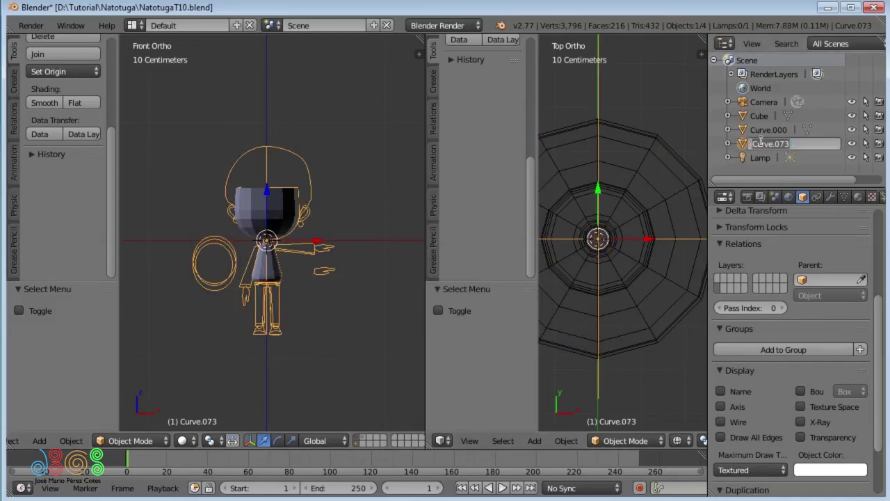
pyautogui.write('Sketch')
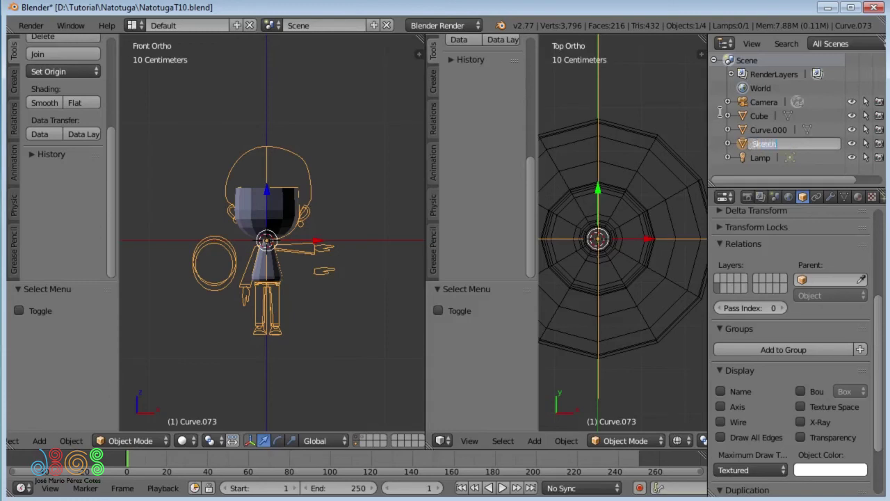
pyautogui.write(' | Bosquejo')
pyautogui.press('Return')
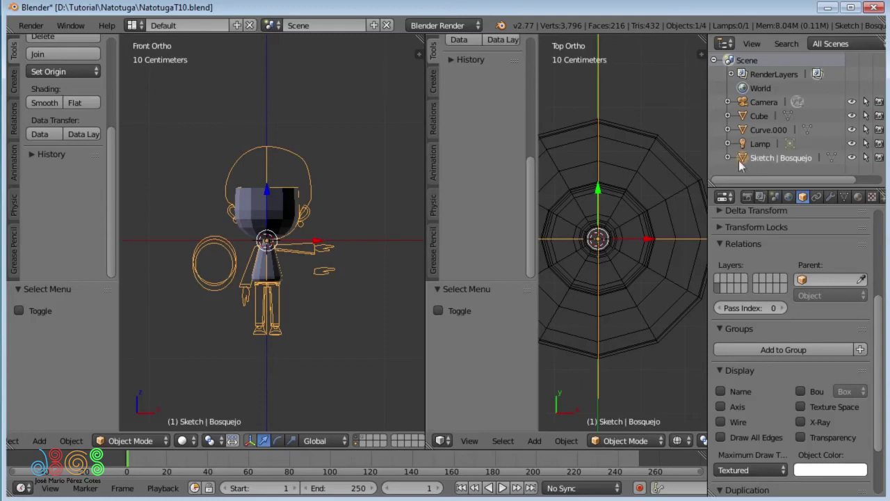
pyautogui.rightClick(278, 224)
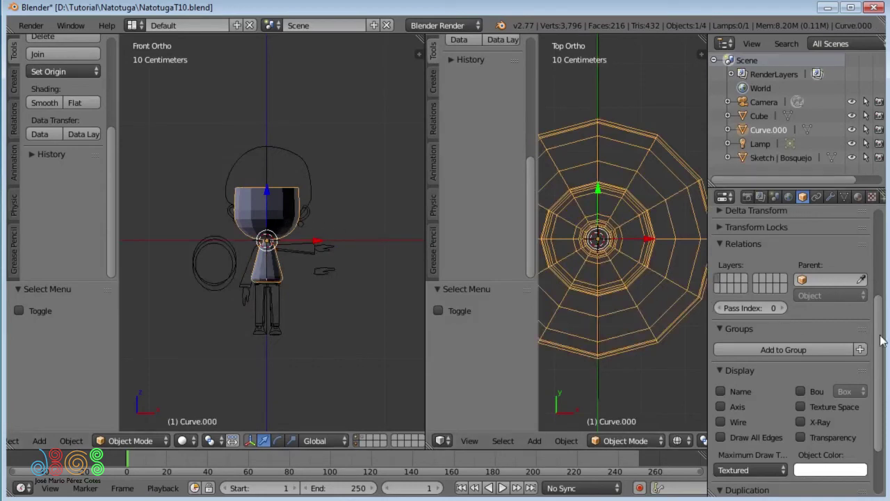
# Rename Curve.000 to 'Natotuga' through its name field, showing the N panel and hiding it again
pyautogui.moveTo(879, 341); pyautogui.dragTo(879, 247)
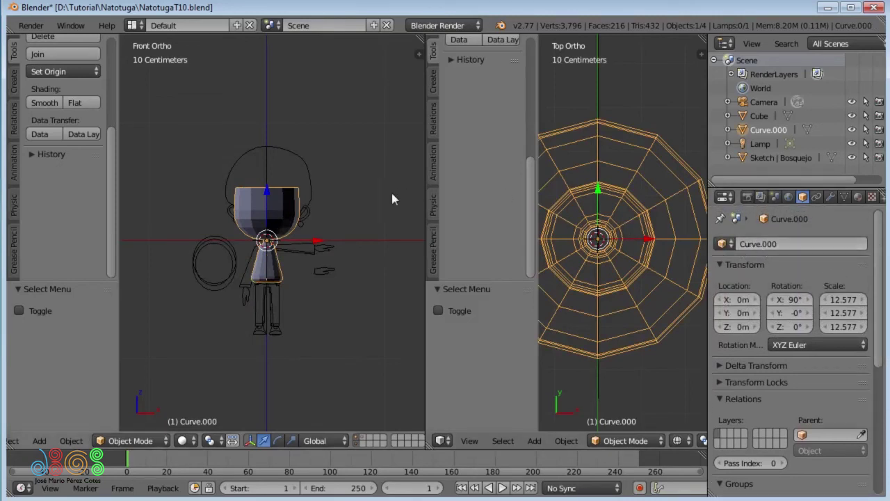
pyautogui.press('n')
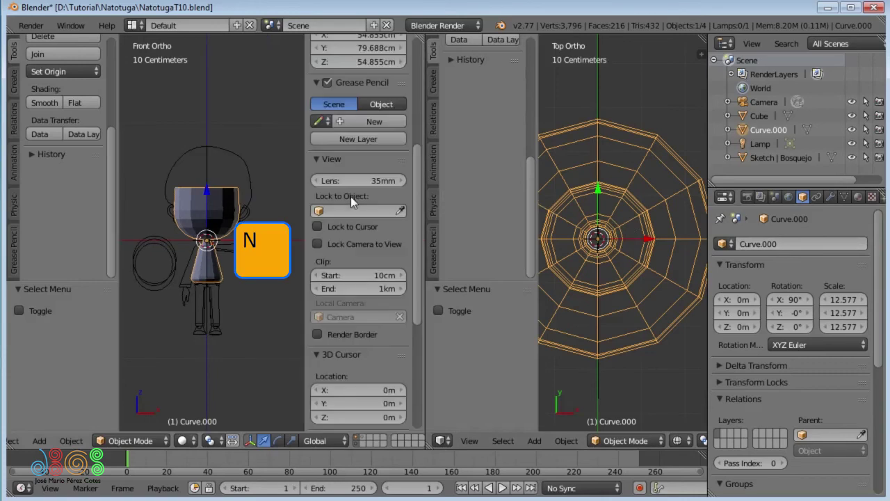
pyautogui.moveTo(417, 186)
pyautogui.mouseDown()
pyautogui.moveTo(423, 273)
pyautogui.moveTo(415, 311)
pyautogui.mouseUp()
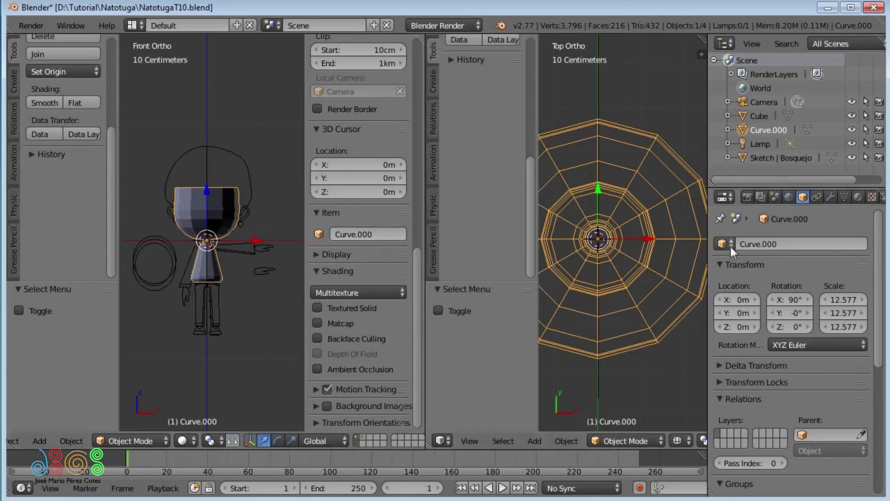
pyautogui.click(763, 243)
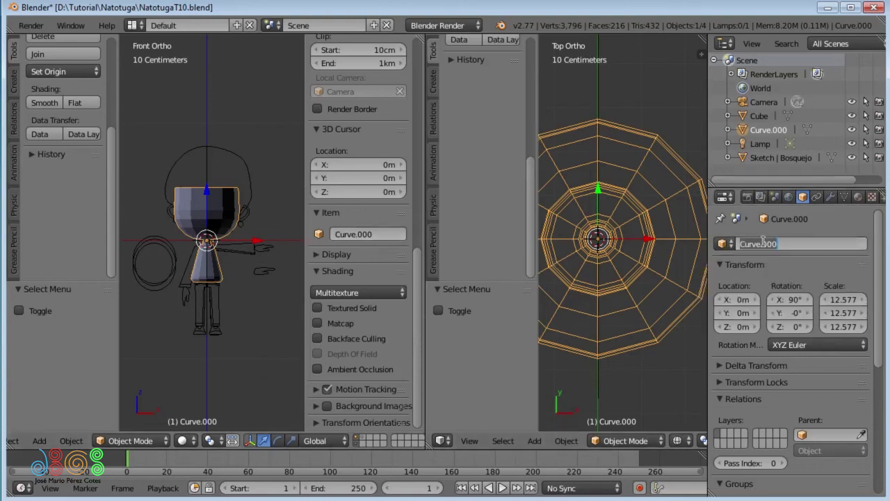
pyautogui.write('Na')
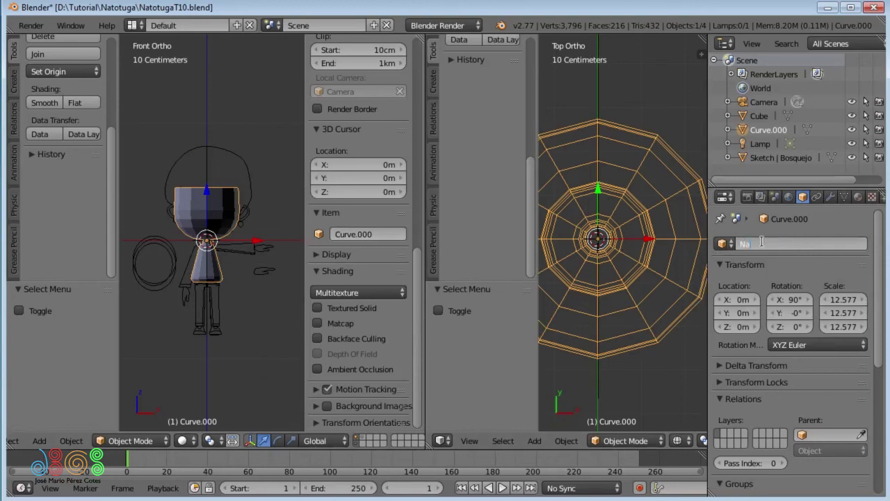
pyautogui.write('to')
pyautogui.press('Return')
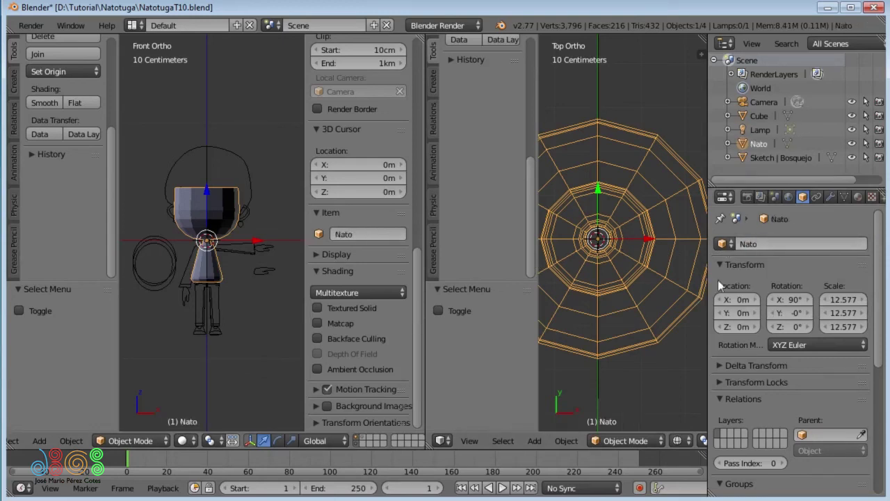
pyautogui.click(361, 238)
pyautogui.press('End')
pyautogui.write('tuga')
pyautogui.press('Return')
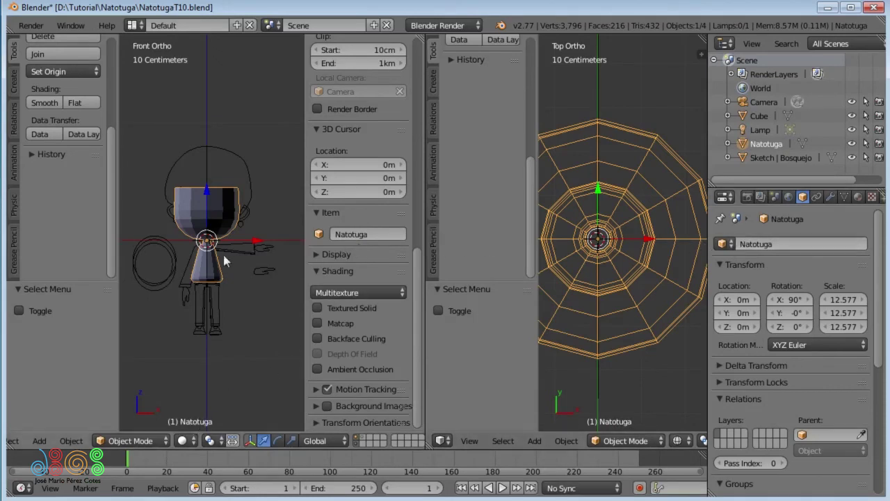
pyautogui.press('n')
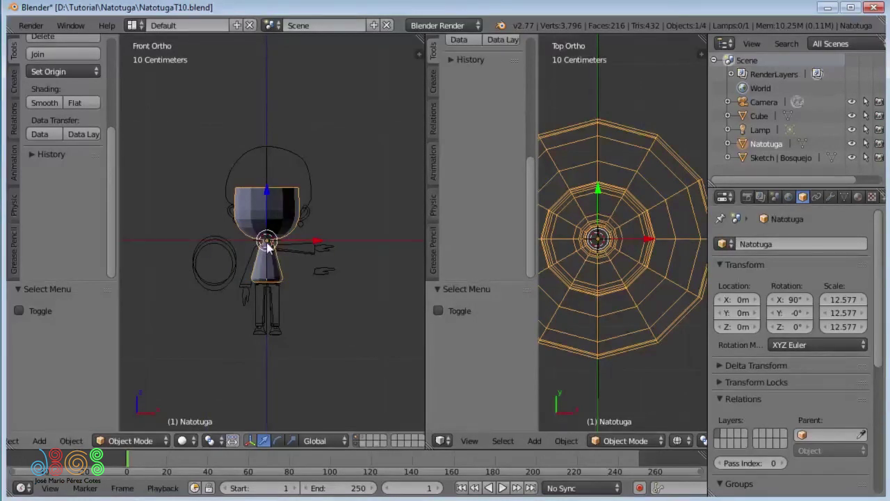
# Save the Natotuga character over the existing NatotugaT10.blend with Ctrl+S
pyautogui.press('ctrl')
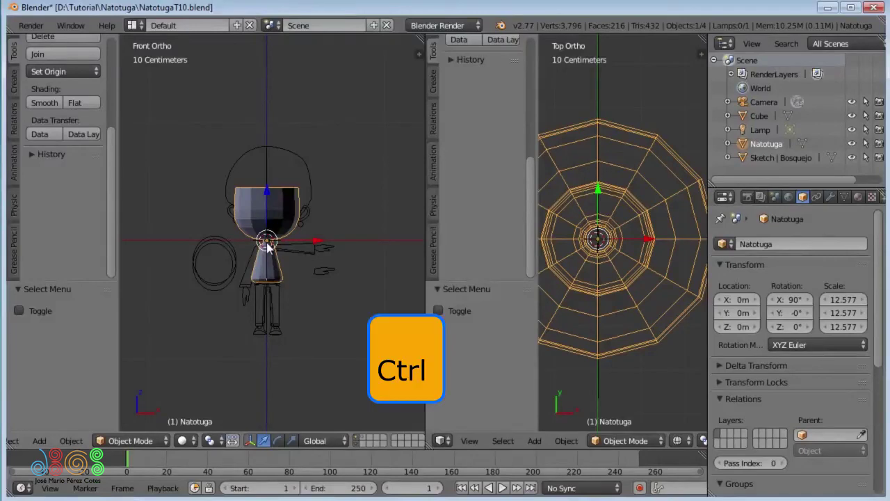
pyautogui.hotkey('ctrl', 's')
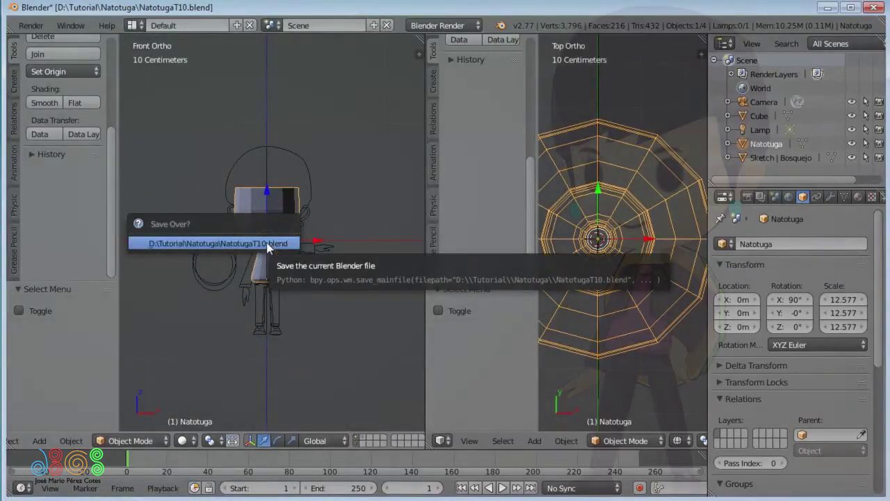